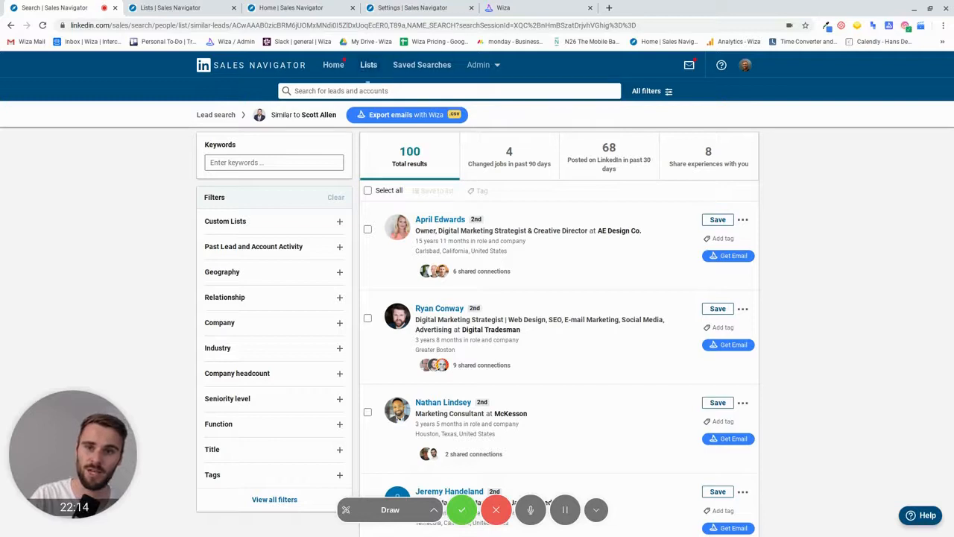
# - Bring up the search bar dropdown of popular lead filters and recent searches
pyautogui.click(366, 88)
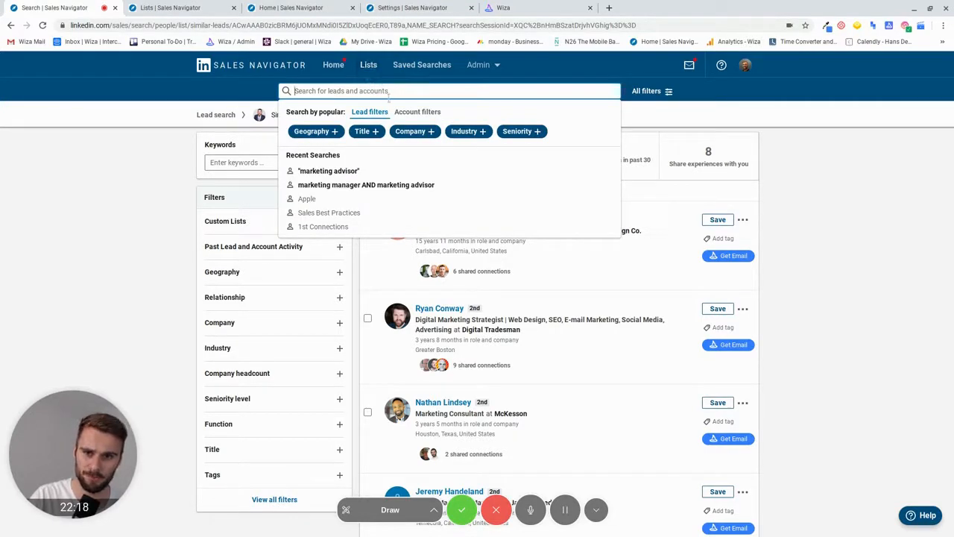
# - Rerun the recent 'marketing advisor' search, clear its keyword, and show all lead filters
pyautogui.click(408, 112)
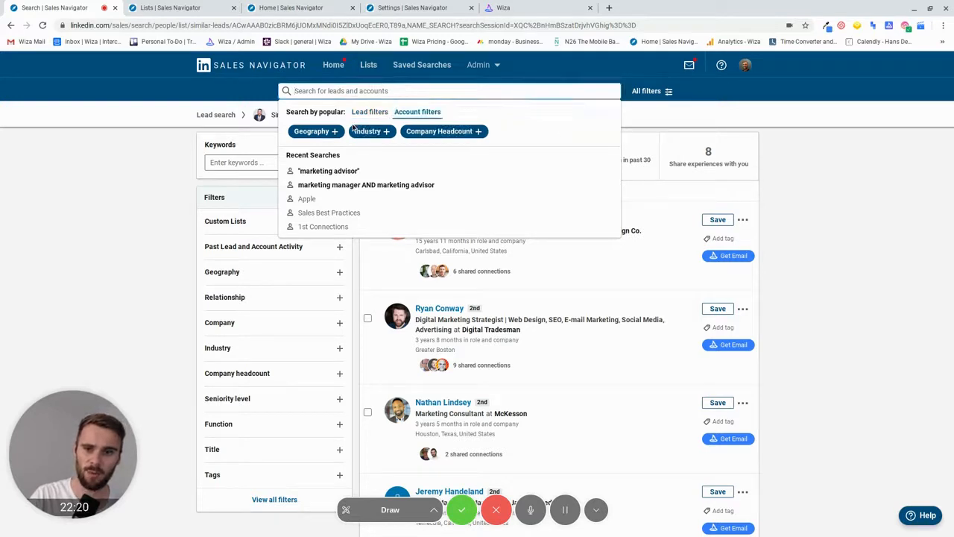
pyautogui.click(319, 172)
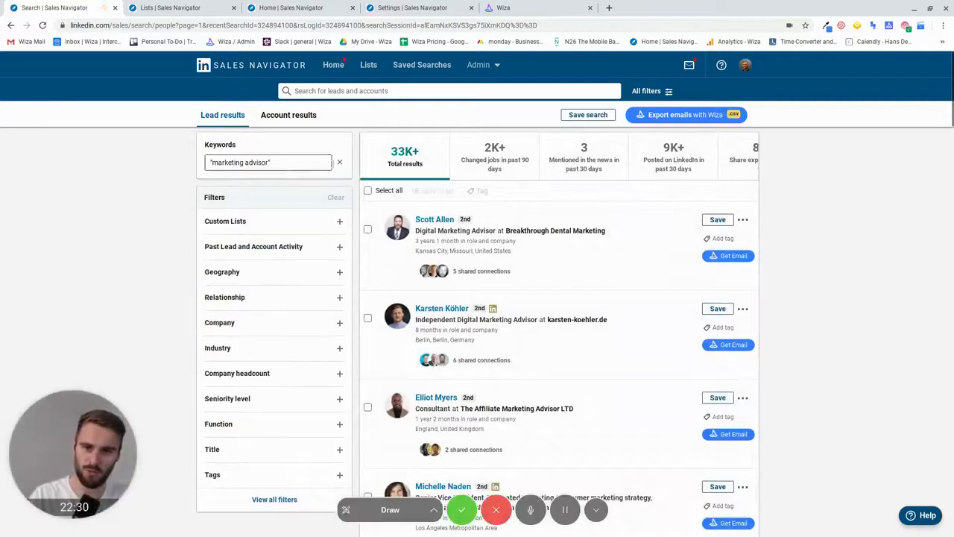
pyautogui.click(339, 164)
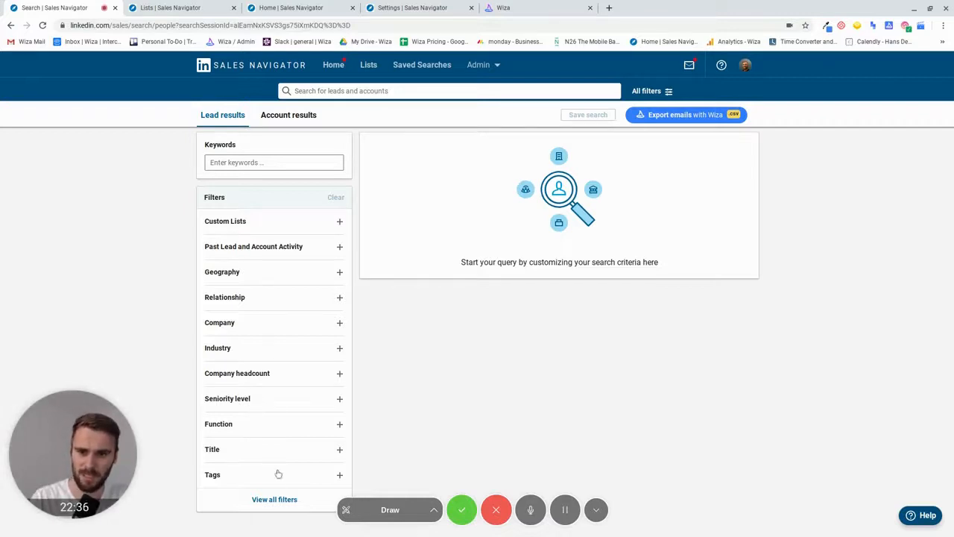
pyautogui.click(273, 502)
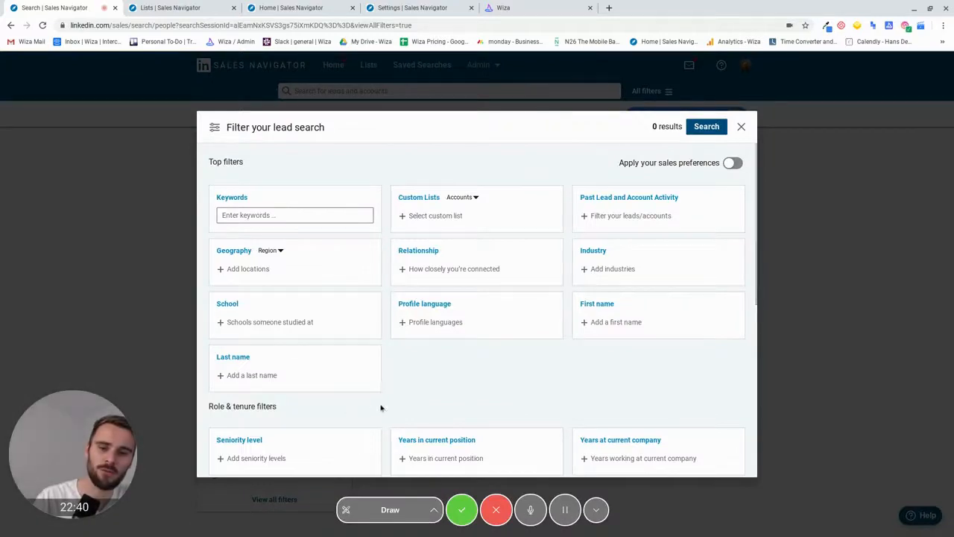
pyautogui.scroll(-3, 381, 407)
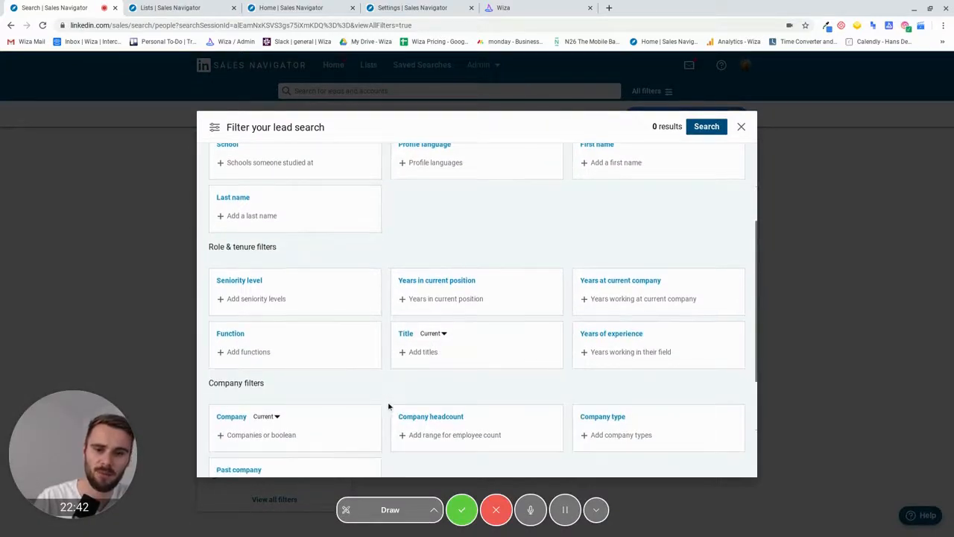
pyautogui.scroll(-2, 388, 406)
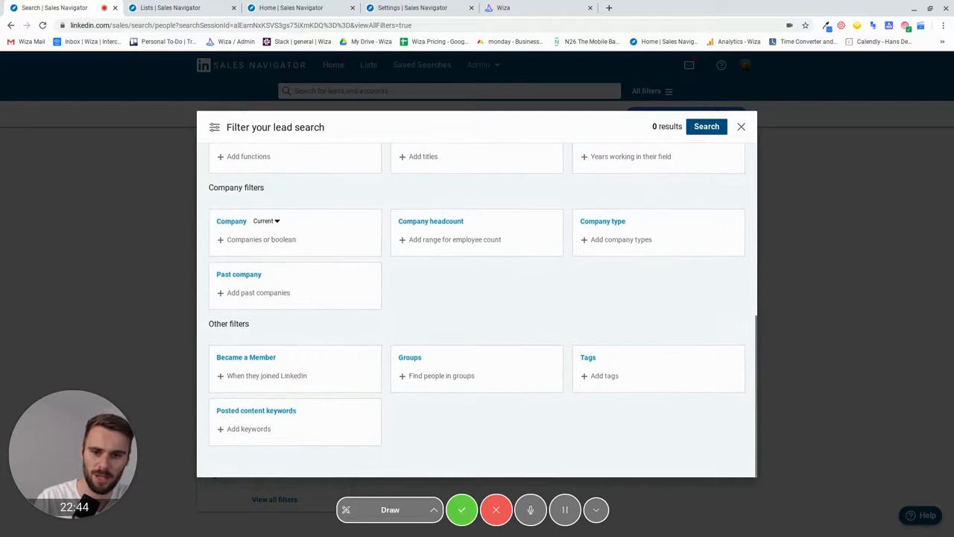
pyautogui.scroll(5, 389, 406)
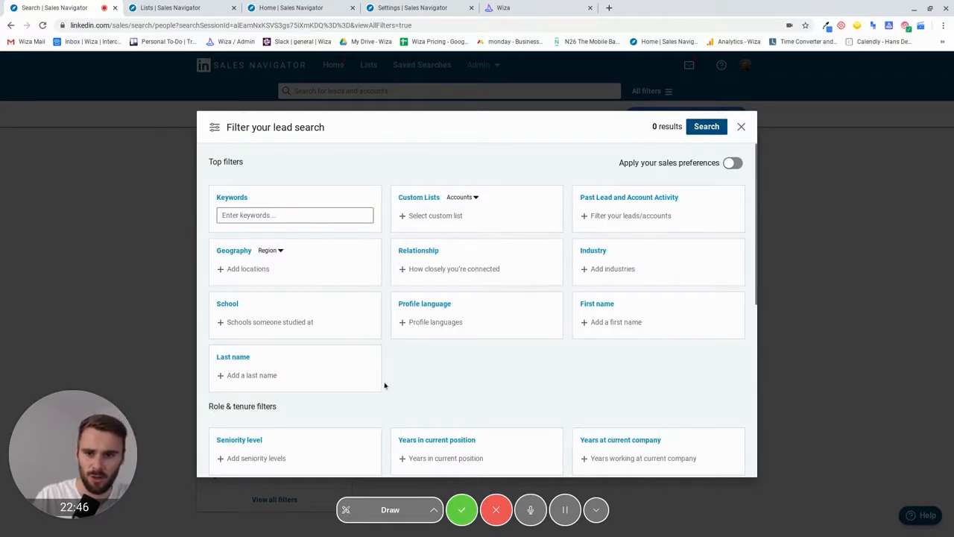
pyautogui.scroll(-2, 385, 385)
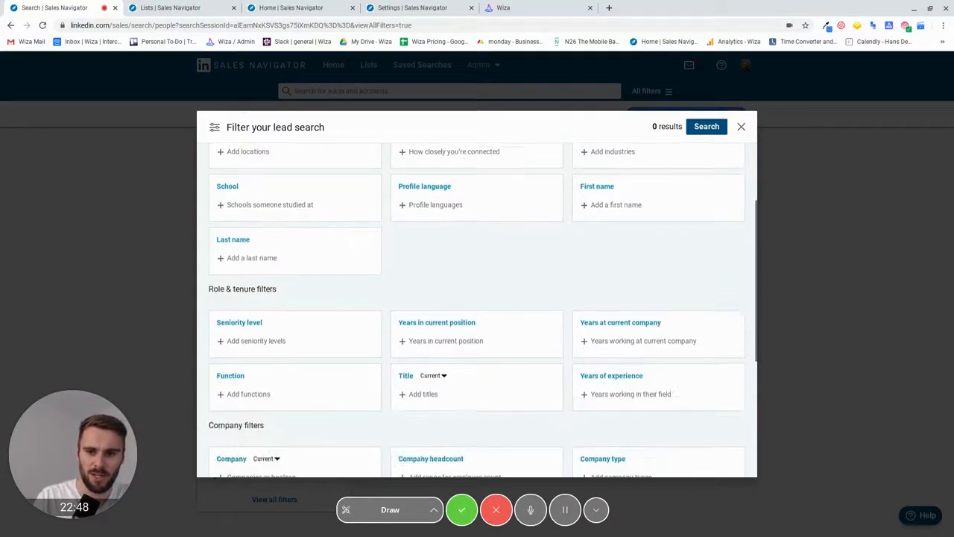
pyautogui.scroll(2, 385, 385)
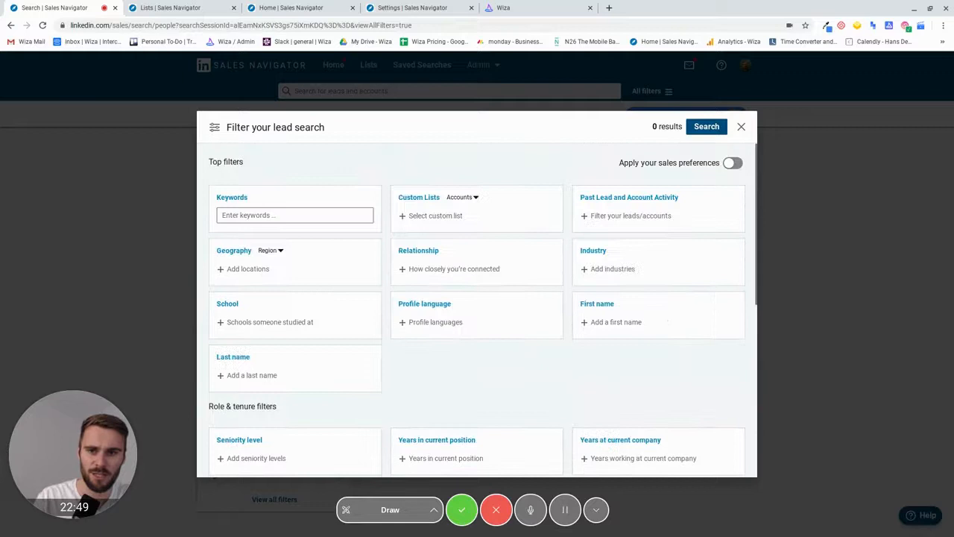
pyautogui.click(741, 126)
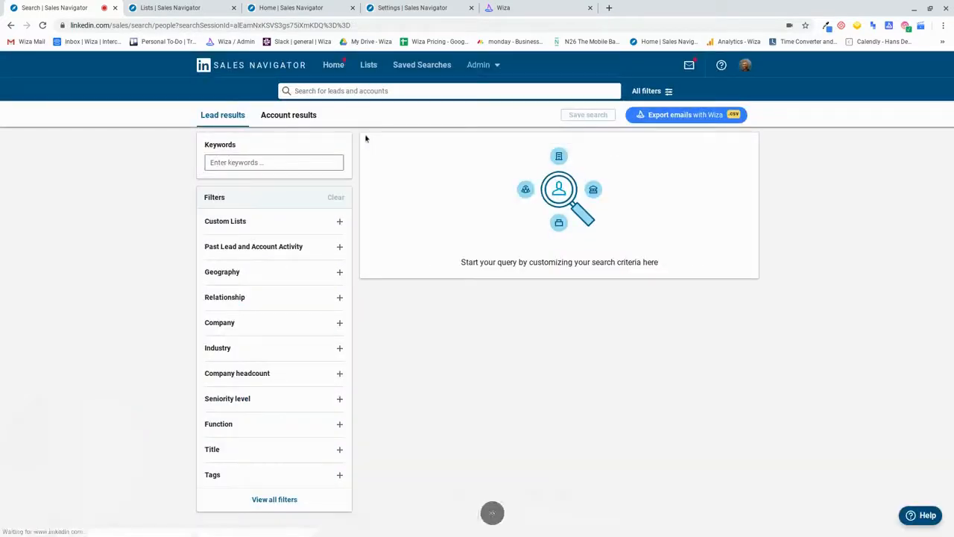
# - Switch to account search and add CloudFlare DNS as the Technologies used filter
pyautogui.click(312, 118)
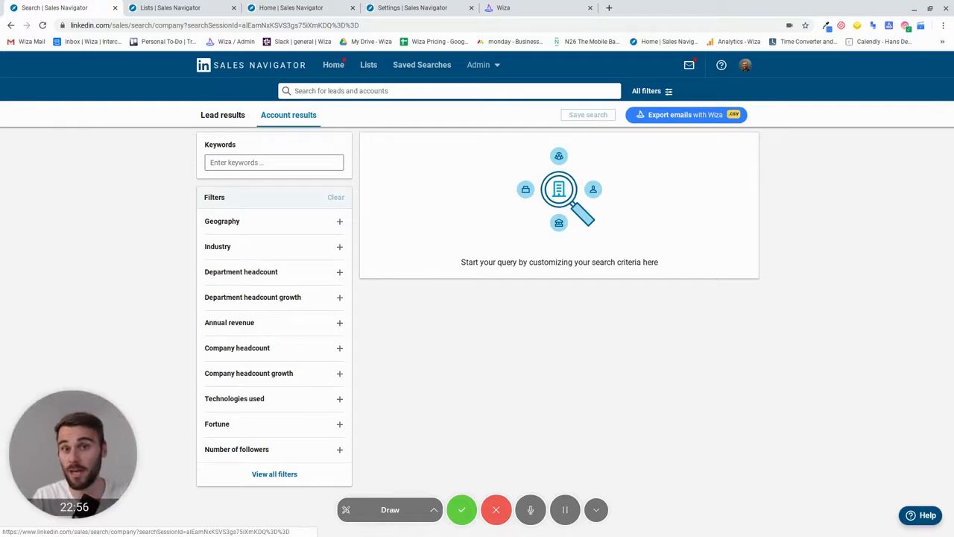
pyautogui.click(239, 400)
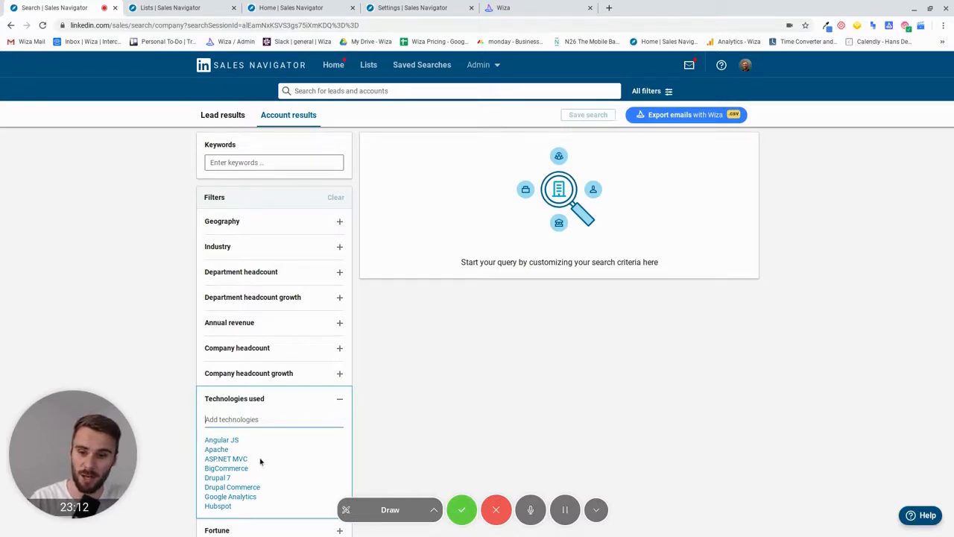
pyautogui.scroll(-5, 260, 462)
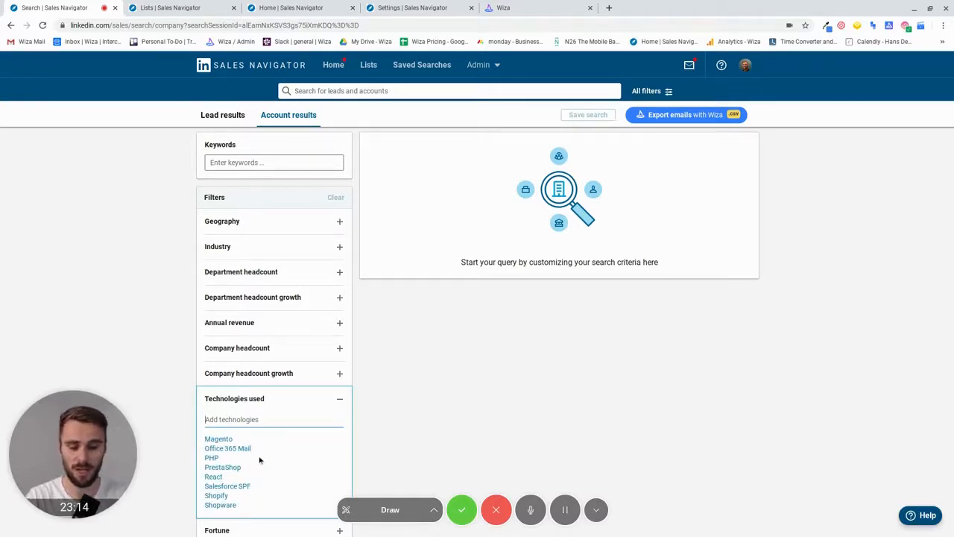
pyautogui.write('Cloud')
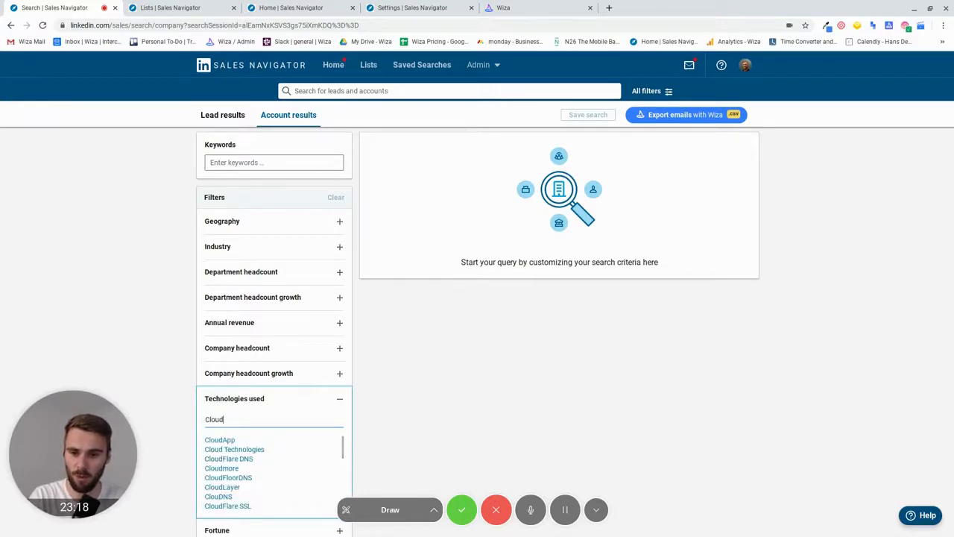
pyautogui.click(228, 460)
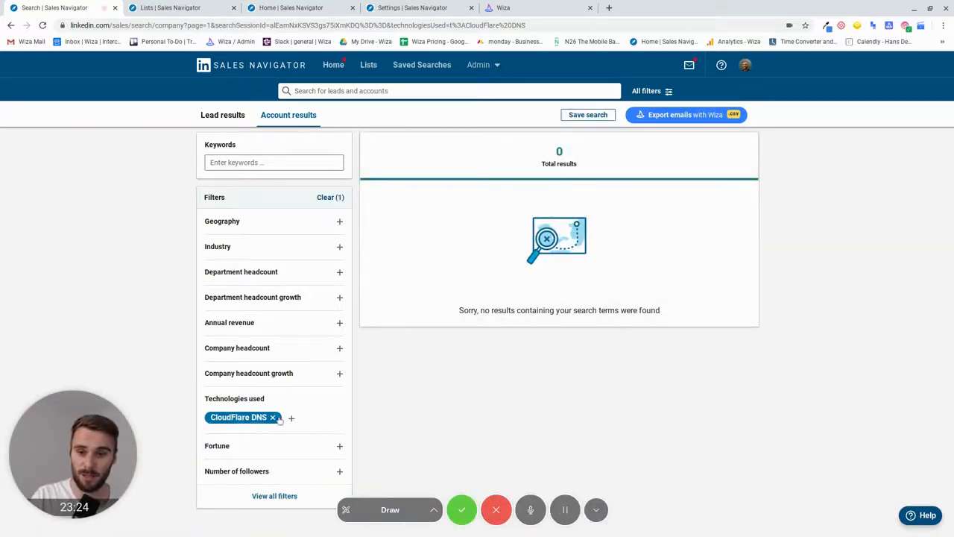
pyautogui.click(290, 419)
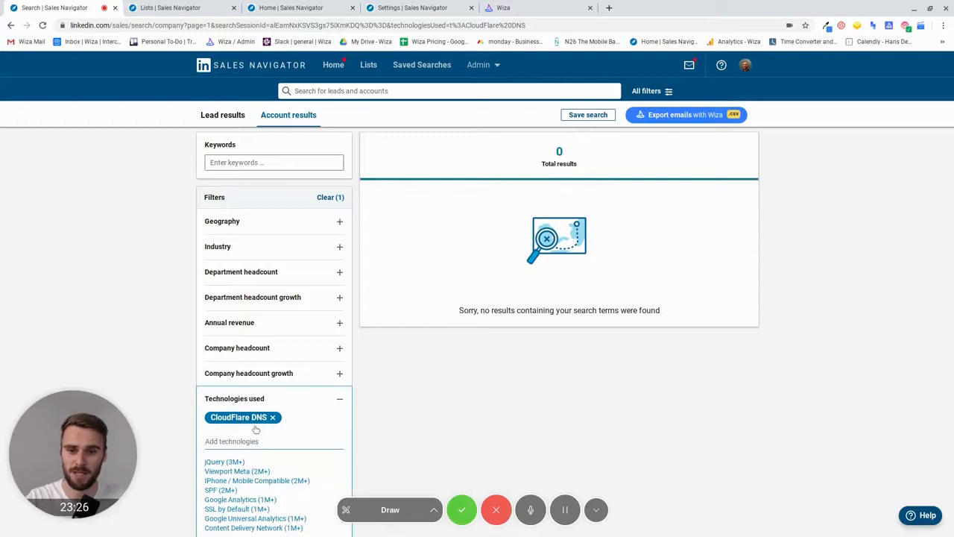
# - Replace the CloudFlare DNS technology filter with jQuery and select all 3M+ accounts
pyautogui.click(225, 462)
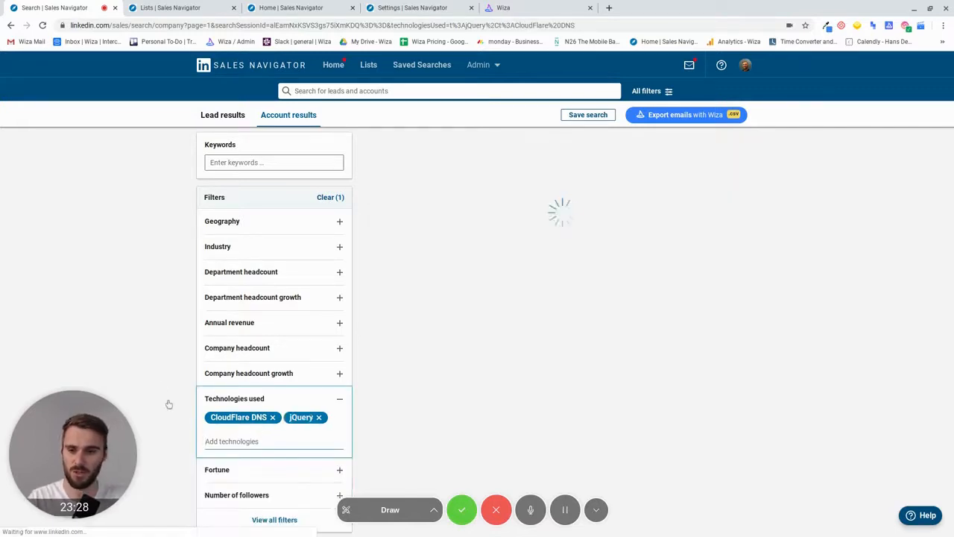
pyautogui.click(272, 418)
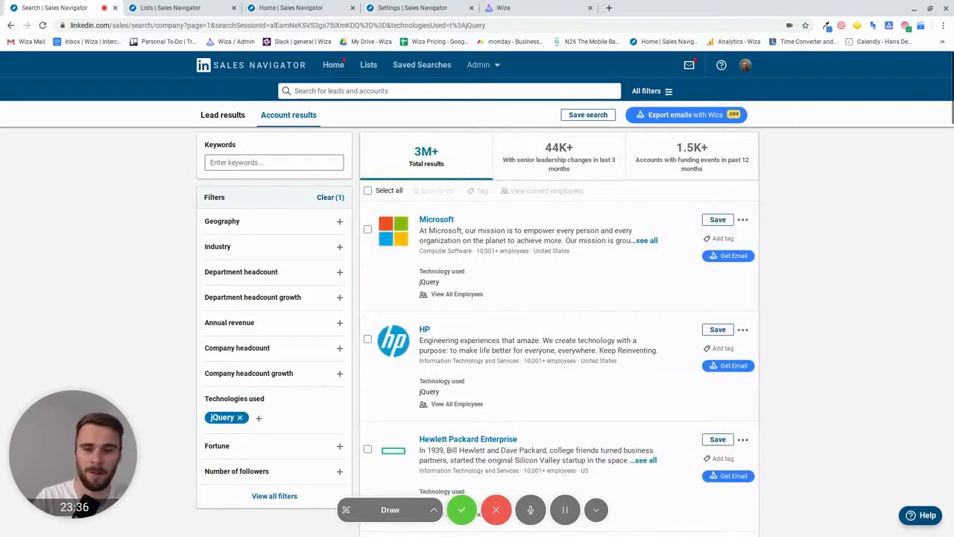
pyautogui.click(369, 192)
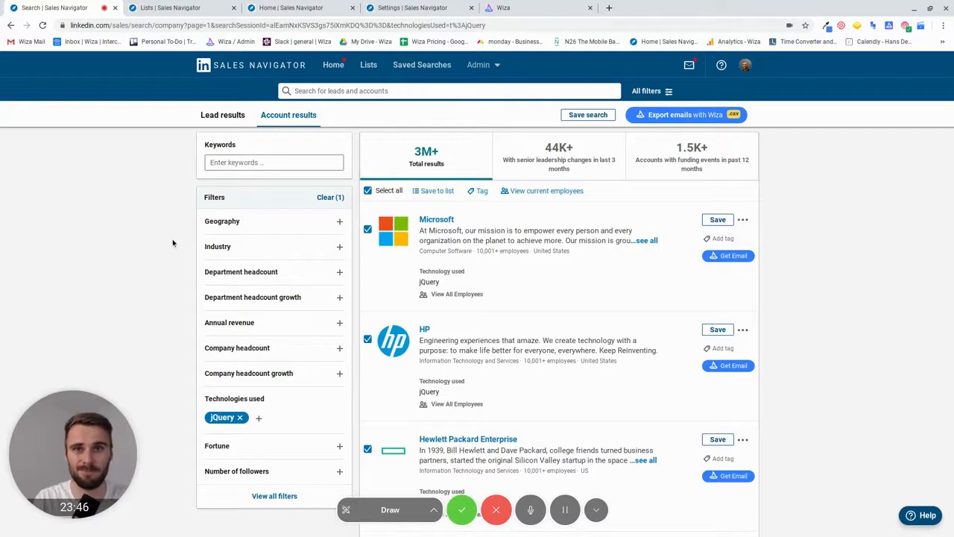
pyautogui.scroll(-1, 202, 358)
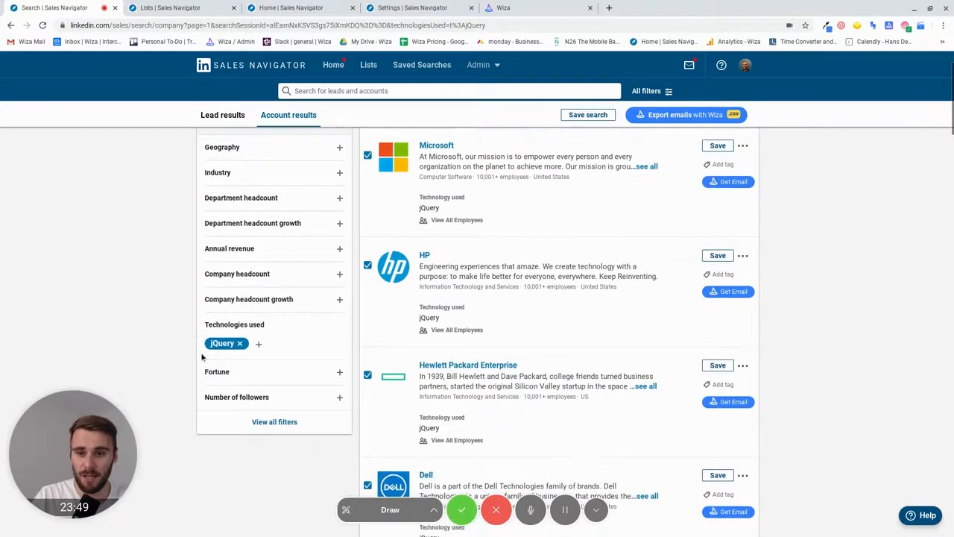
pyautogui.click(245, 274)
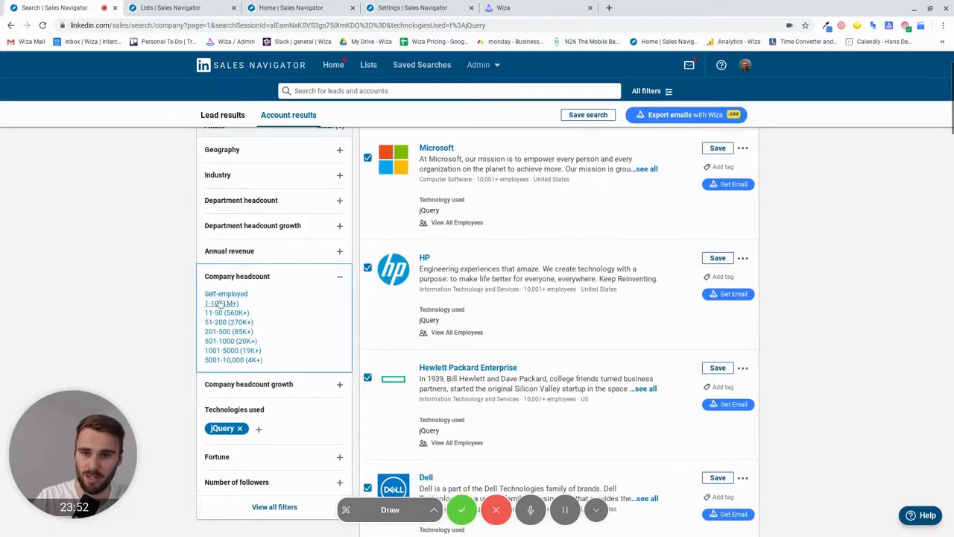
# - Limit company headcount to 11-50 and select all 560K+ jQuery accounts
pyautogui.click(217, 313)
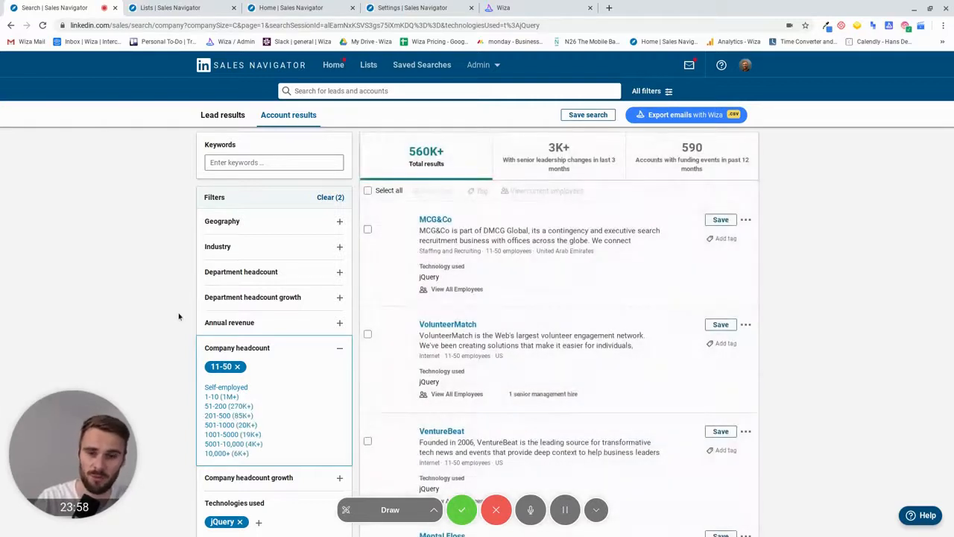
pyautogui.click(395, 191)
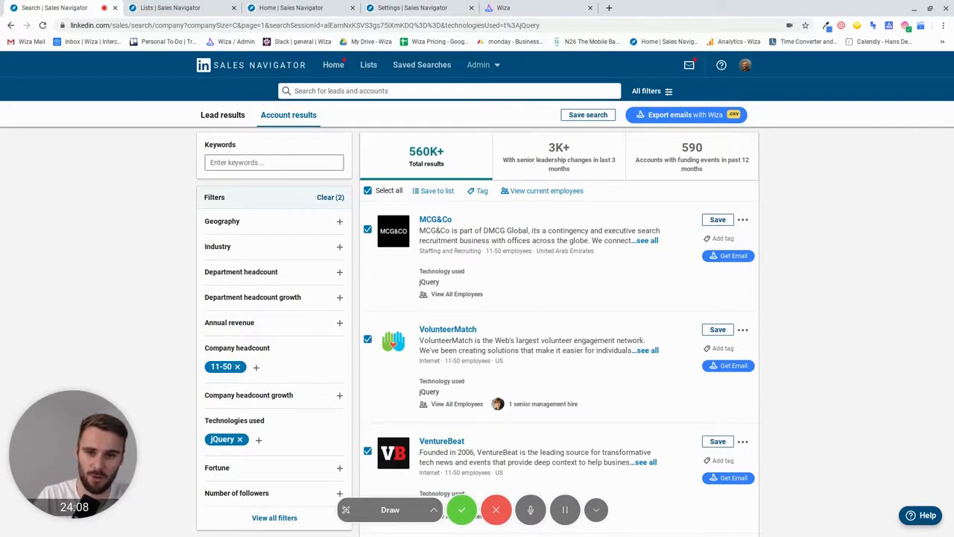
pyautogui.scroll(-3, 477, 313)
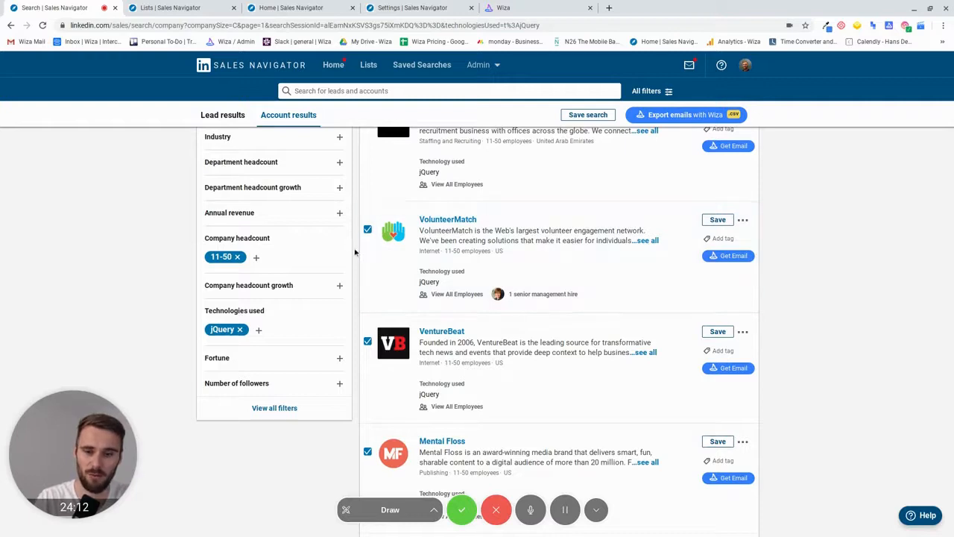
pyautogui.scroll(3, 354, 252)
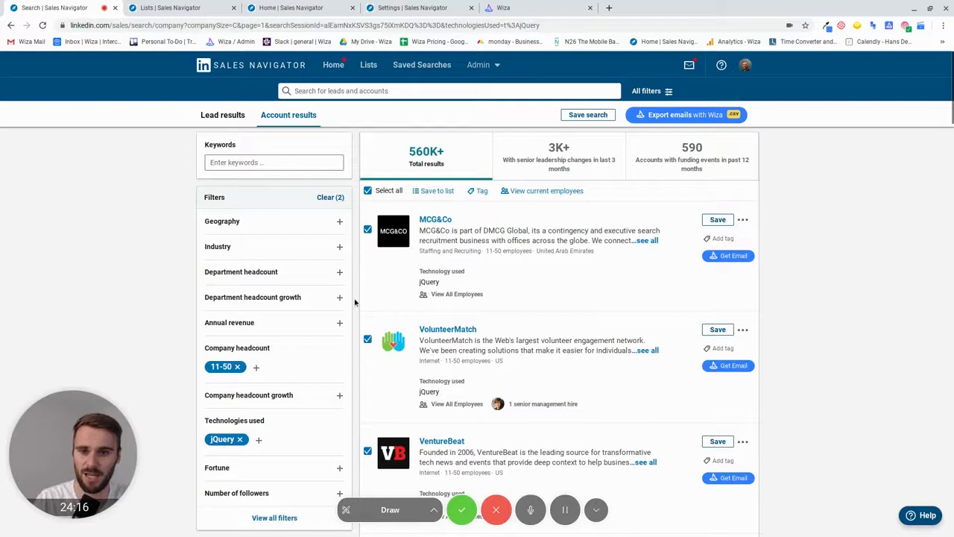
pyautogui.scroll(-20, 355, 302)
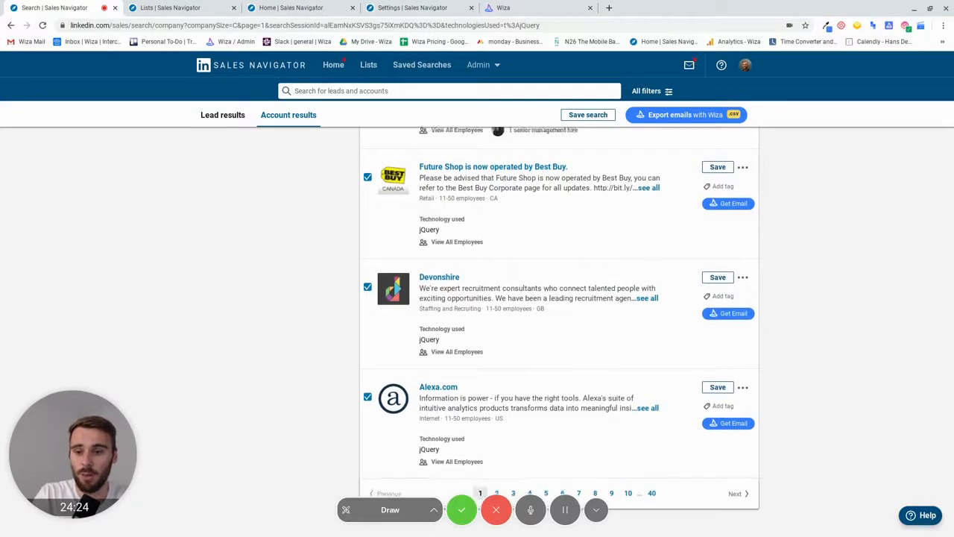
pyautogui.scroll(10, 284, 413)
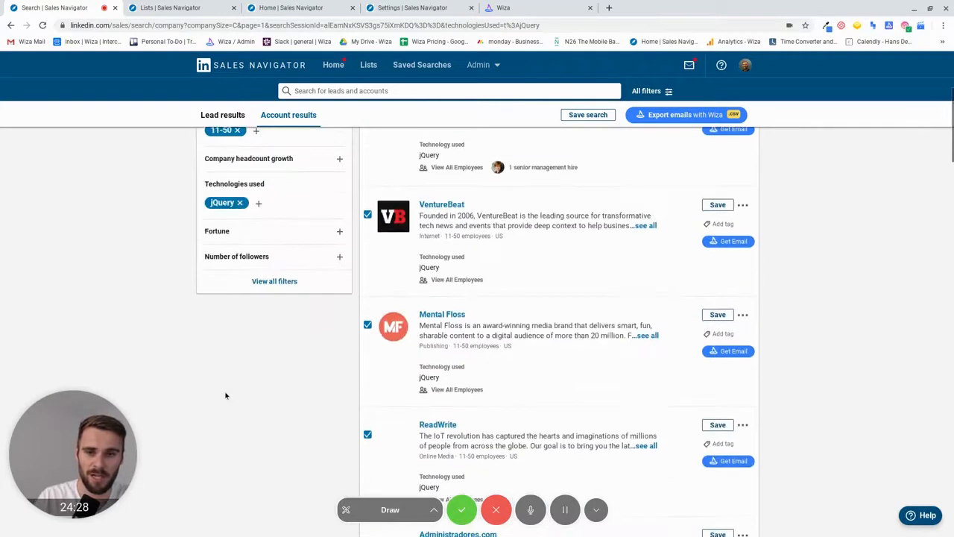
pyautogui.scroll(4, 226, 394)
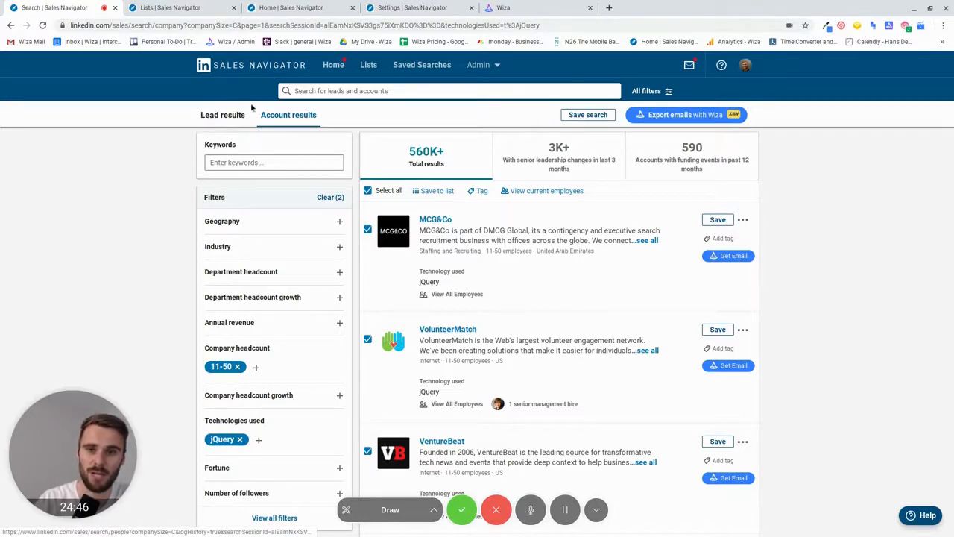
# - Switch to lead results and filter by the Big Data custom account list
pyautogui.click(227, 116)
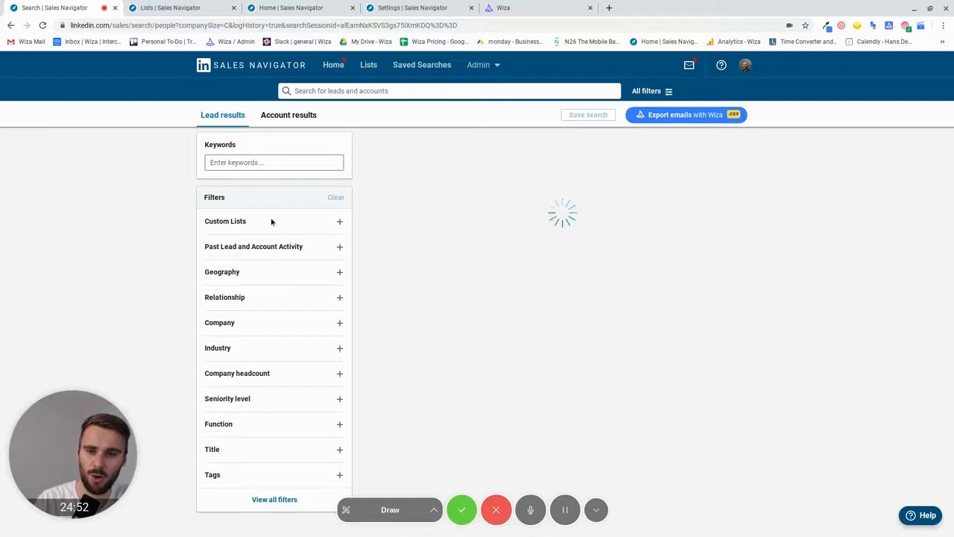
pyautogui.click(303, 222)
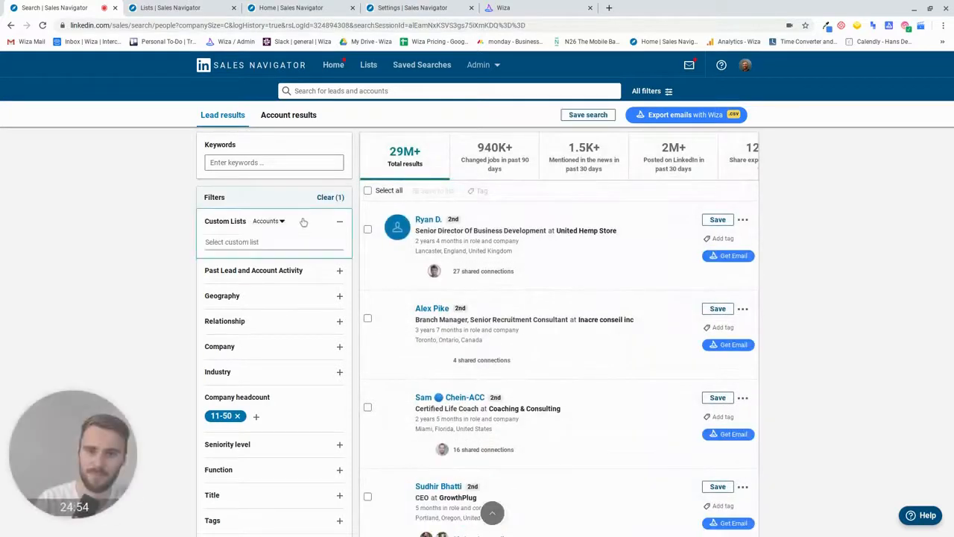
pyautogui.click(222, 242)
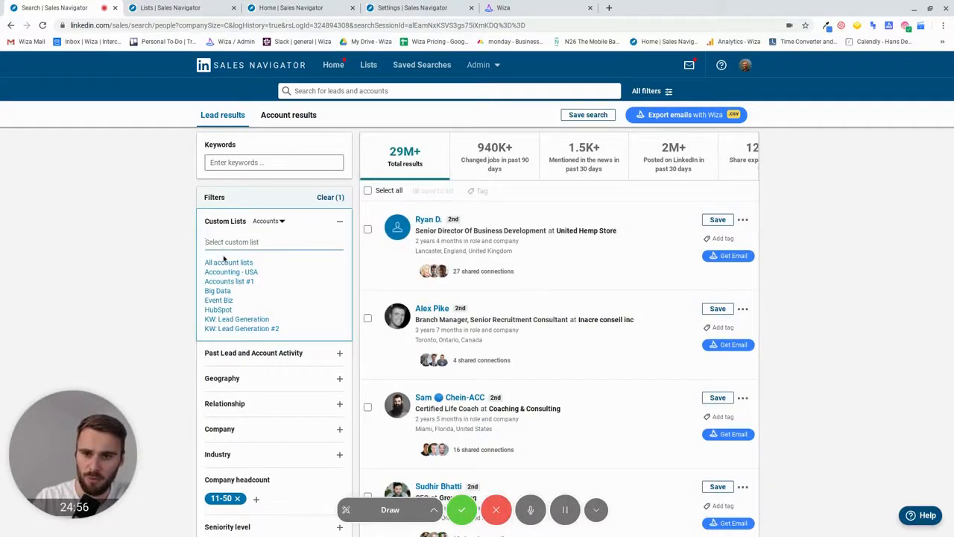
pyautogui.click(221, 292)
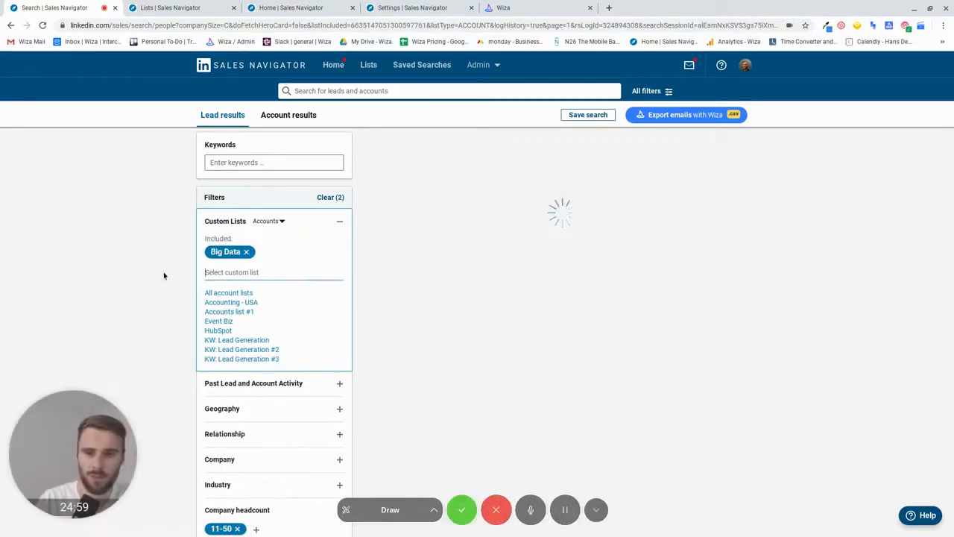